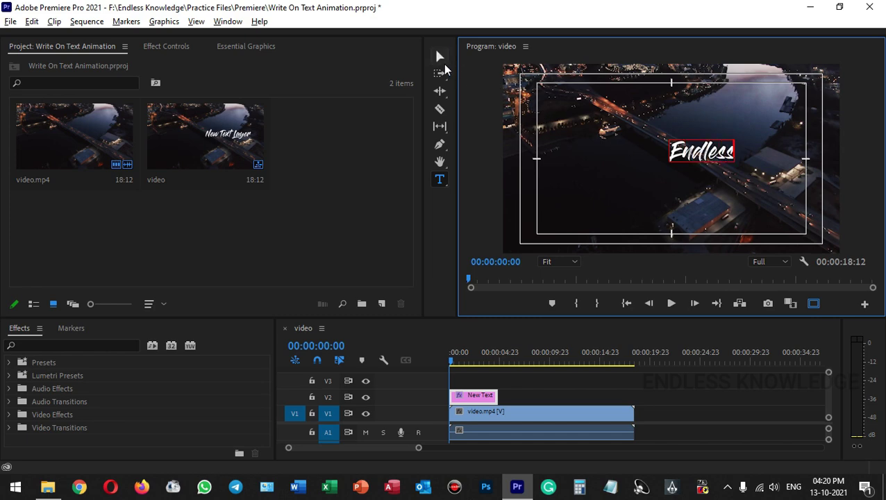
Step: Scale the Endless title up to about 273% and move it to about 455, 574 in the frame
left_click(440, 56)
left_click_drag(699, 154, 698, 180)
left_click_drag(690, 123, 695, 148)
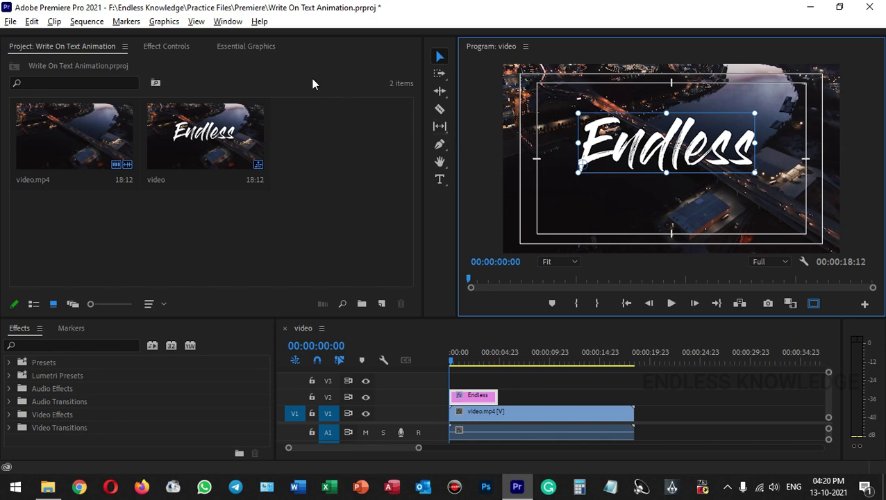
Step: Widen the letter spacing of the Endless title by setting its tracking to 119
left_click(253, 46)
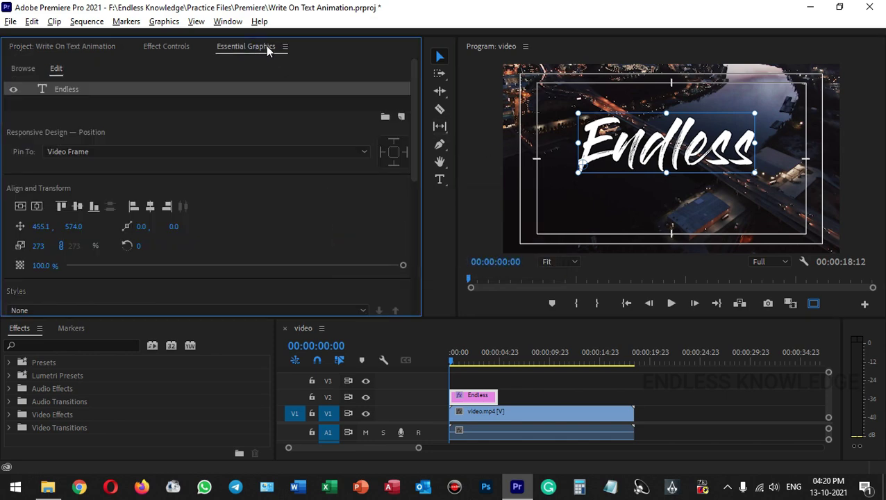
left_click(229, 22)
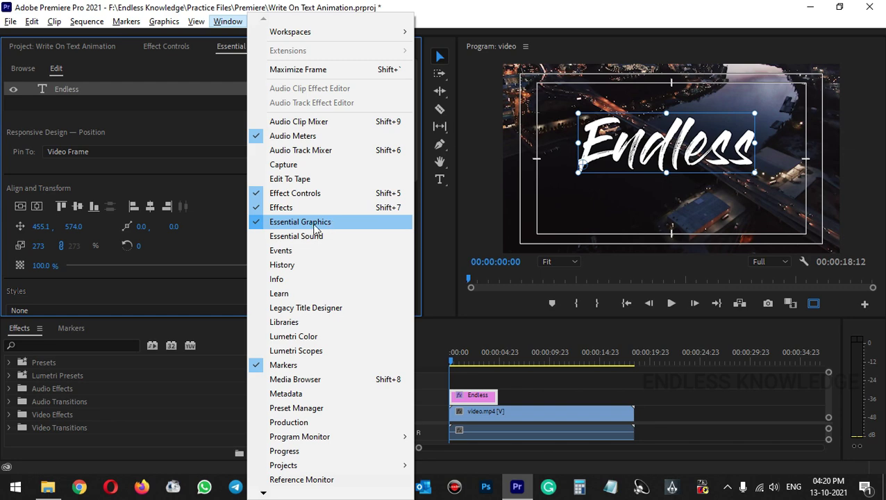
left_click(234, 50)
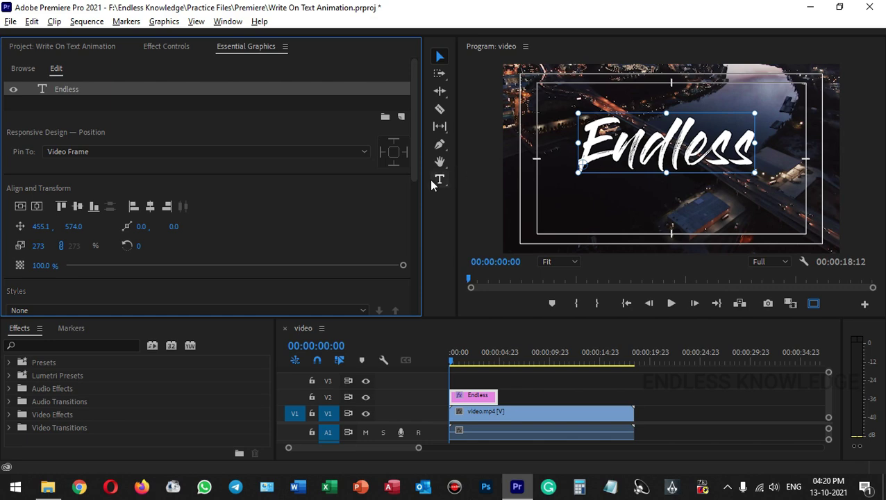
left_click_drag(413, 137, 418, 220)
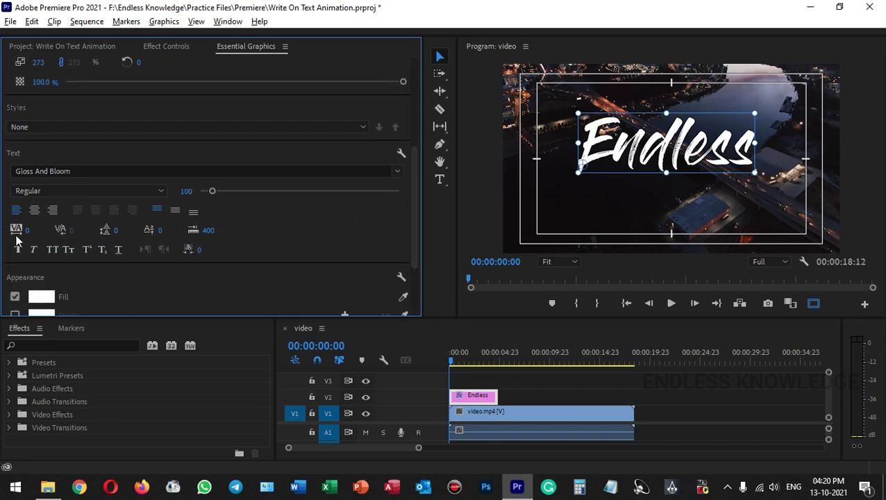
left_click_drag(27, 230, 109, 230)
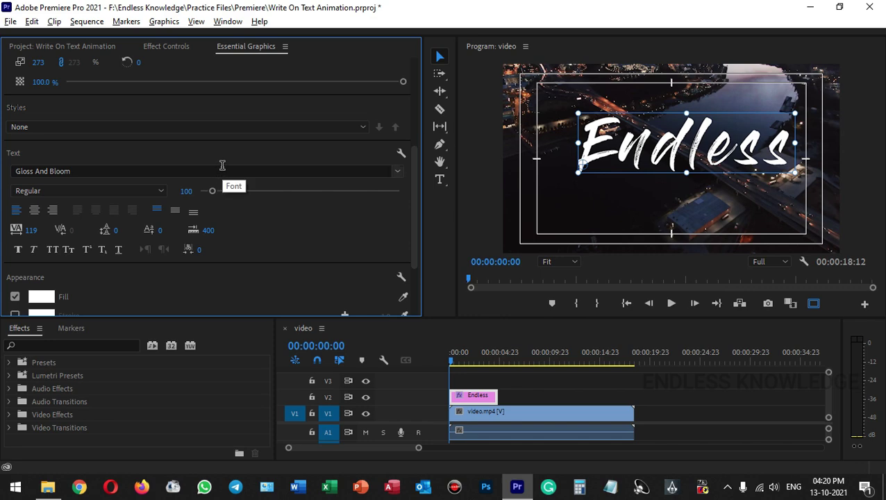
Step: Center the Endless title both vertically and horizontally in the video frame
scroll(415, 188, "up", 5)
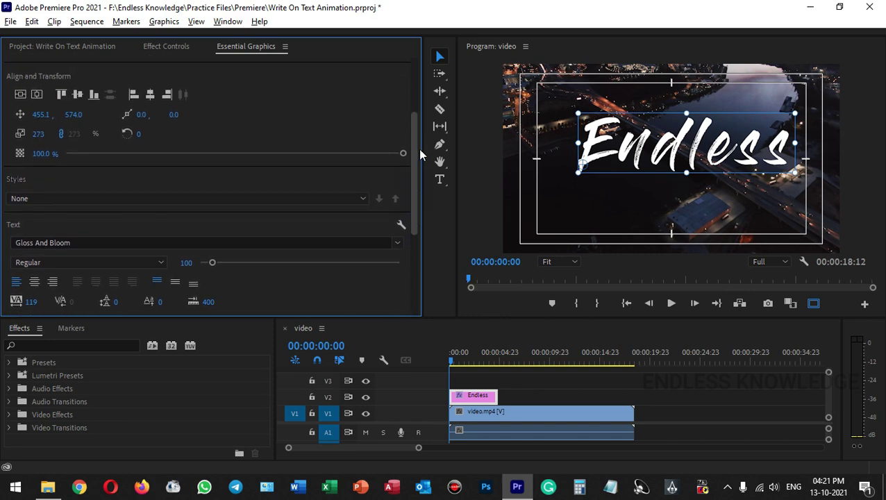
left_click(23, 157)
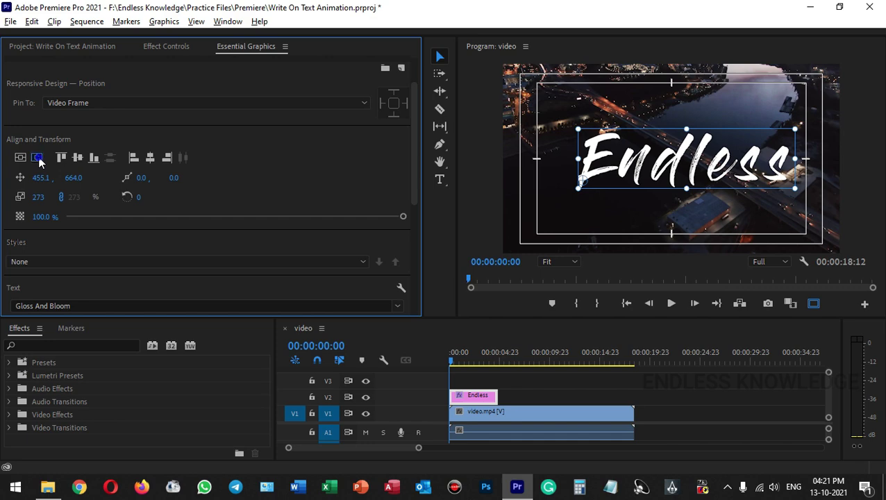
left_click(37, 157)
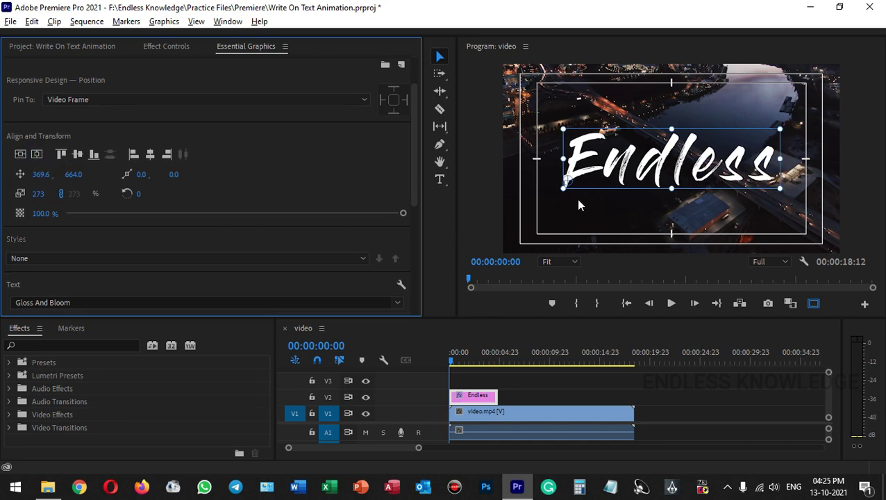
Step: Find the Write-on video effect, apply it to the Endless clip, and select the effect's Brush Position property
left_click(55, 343)
type("write")
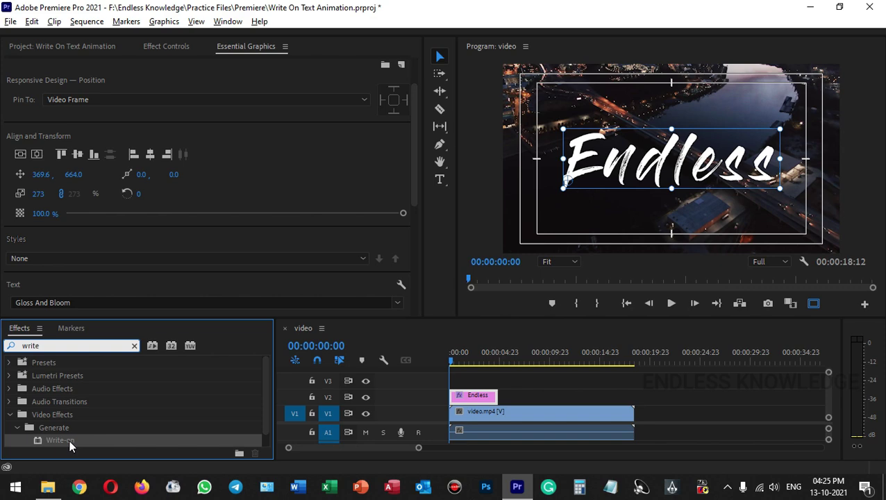
left_click_drag(59, 440, 466, 399)
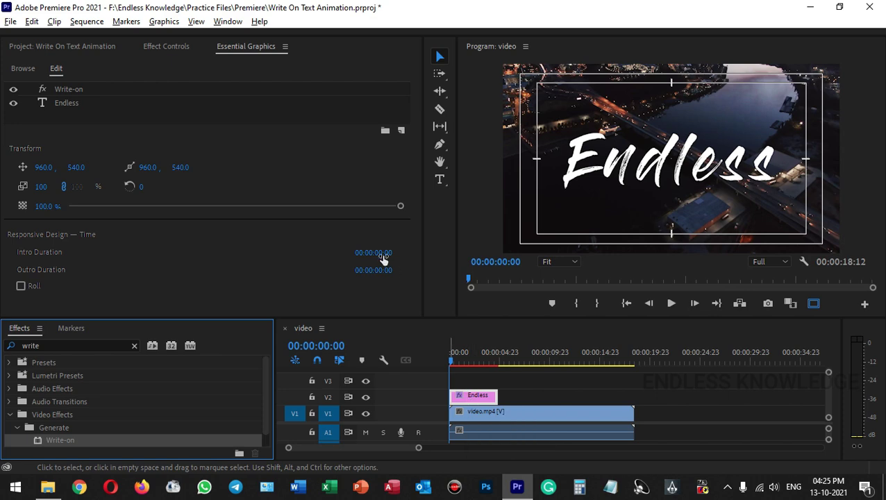
left_click(161, 46)
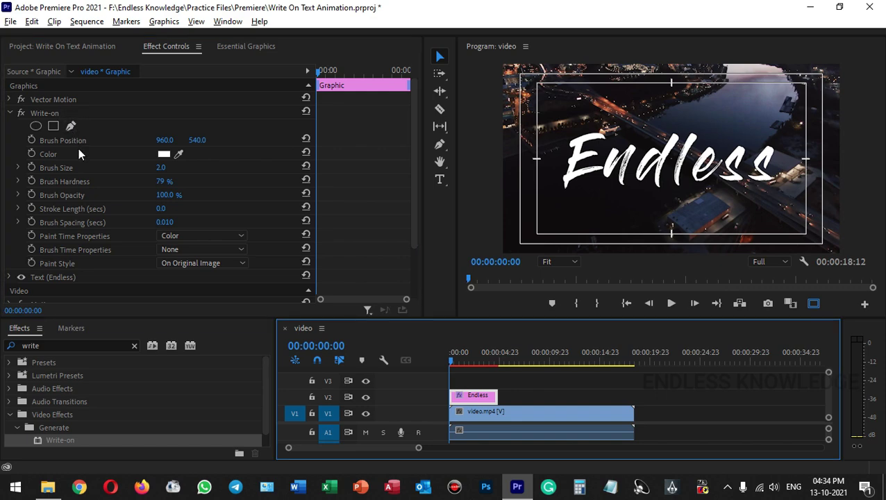
left_click(81, 140)
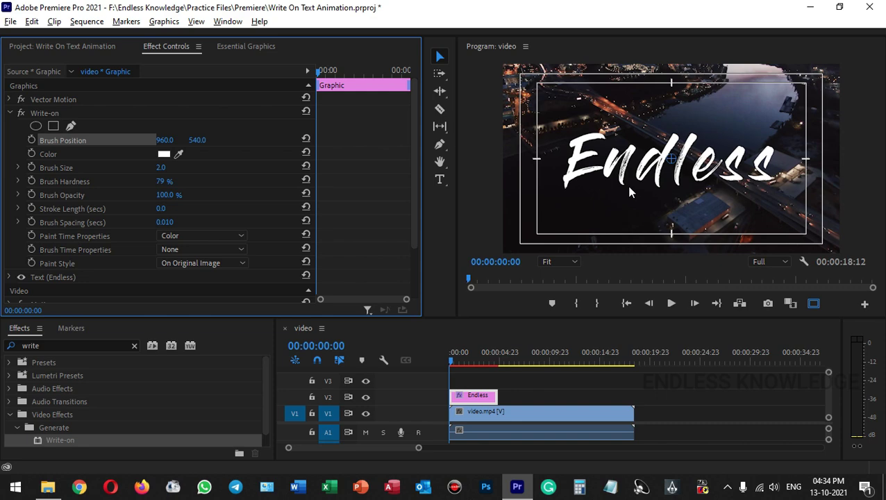
Step: Move the Endless clip on track V2 so that it starts at 00:00:01:10
left_click_drag(454, 360, 464, 358)
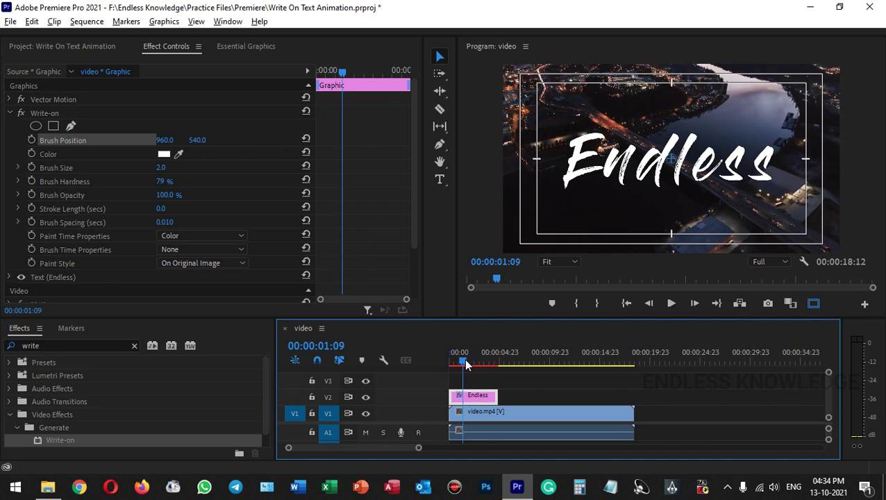
key("Right")
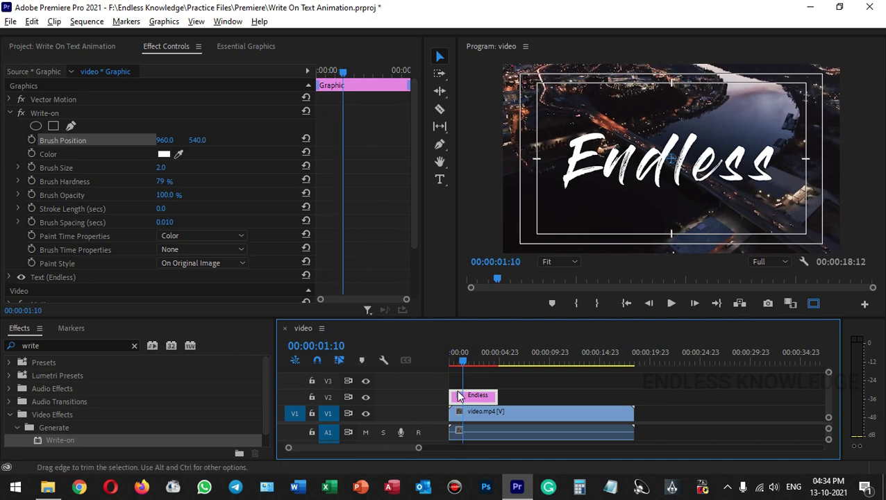
left_click_drag(469, 395, 486, 400)
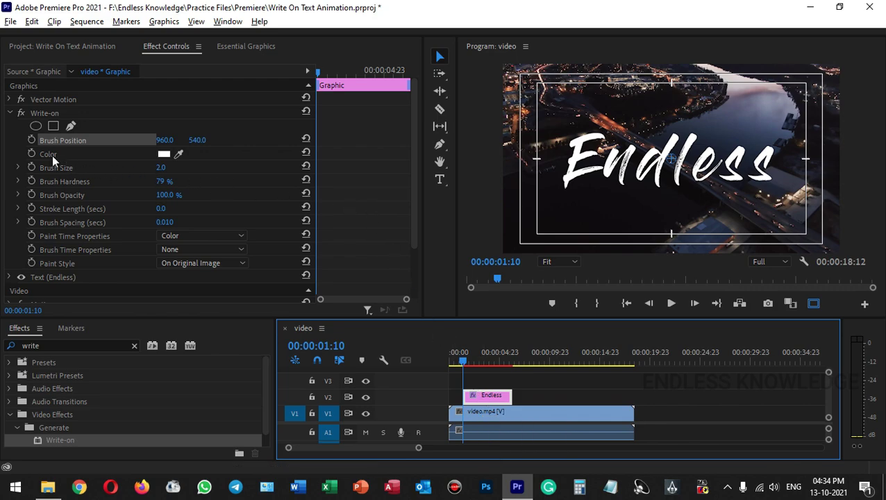
Step: Set the Write-on brush color to red FB0000 and enlarge the brush size to 17
left_click(164, 154)
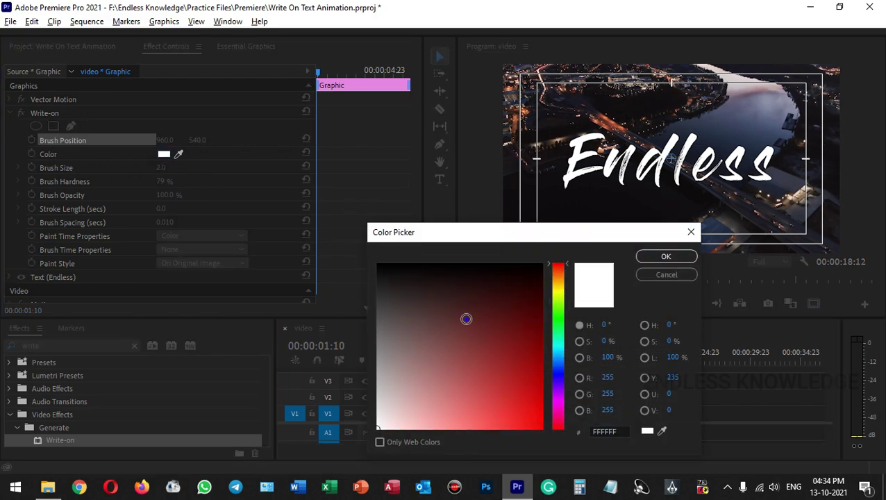
left_click_drag(465, 319, 546, 428)
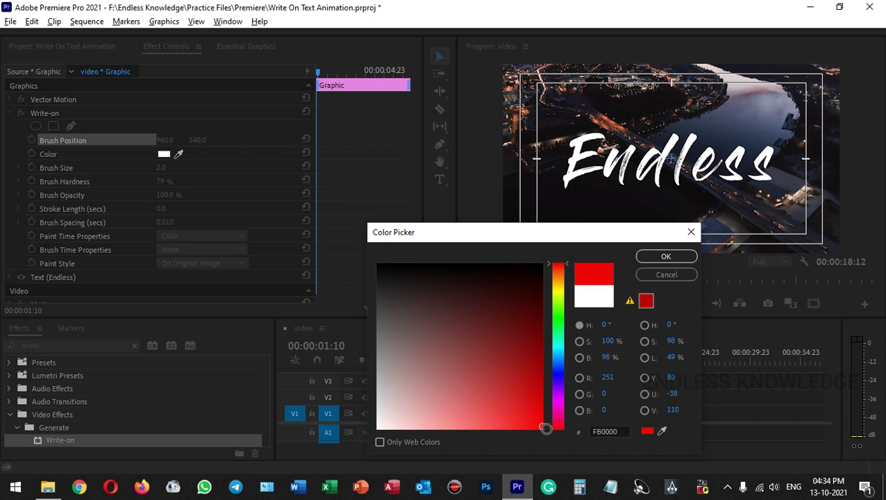
left_click(659, 258)
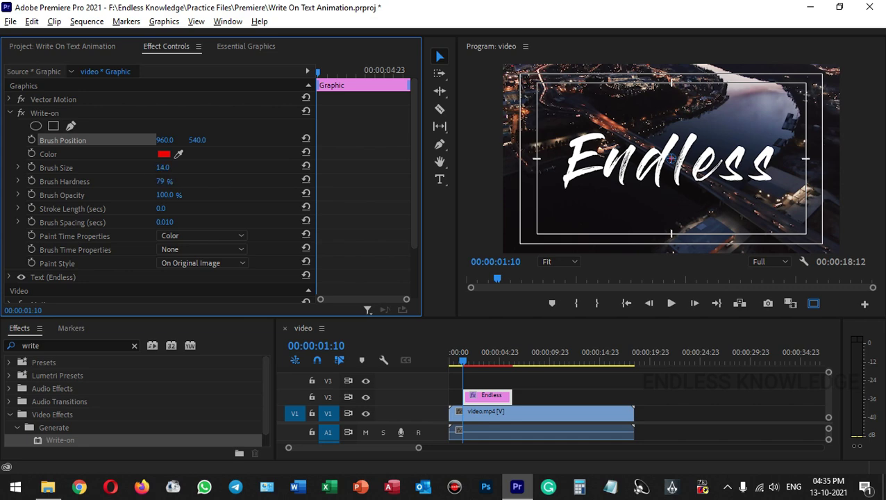
left_click_drag(163, 167, 141, 167)
Step: Place the Write-on brush on the tip of the E's upper stroke at about 568, 420, using a 75% preview and brush size 23
left_click(563, 263)
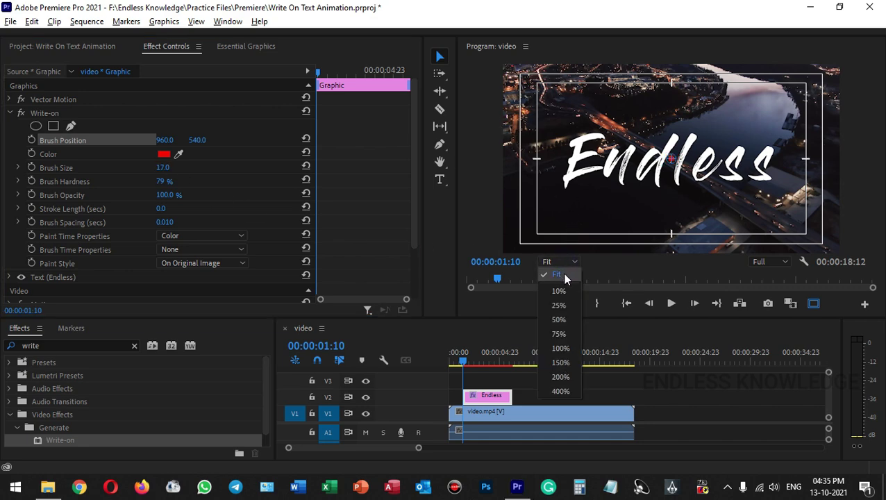
left_click(562, 334)
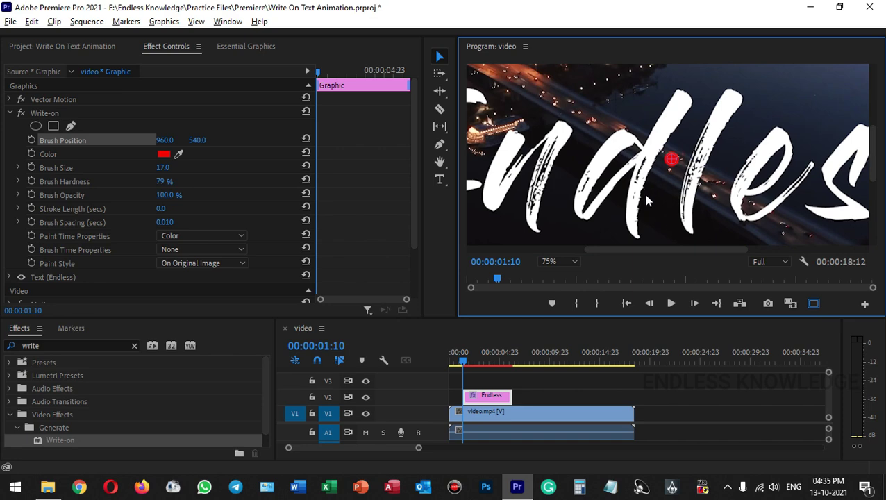
left_click_drag(662, 249, 633, 250)
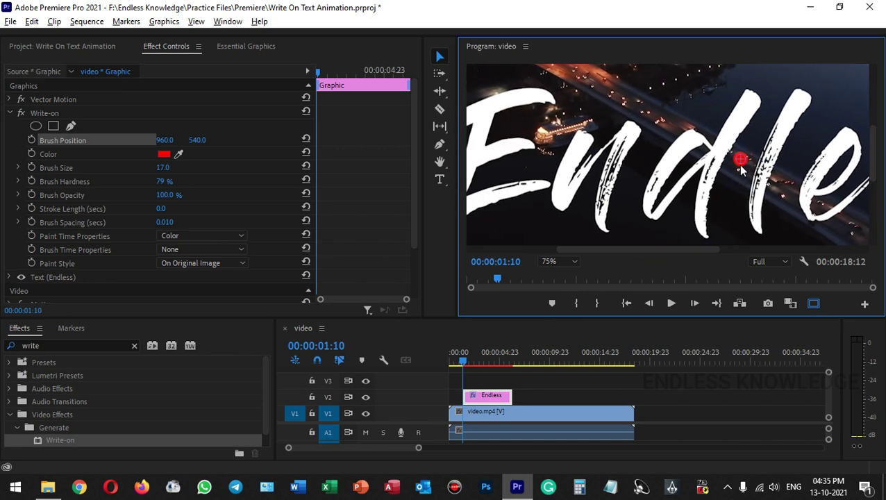
mouse_move(741, 165)
left_mouse_down()
mouse_move(630, 147)
mouse_move(552, 101)
left_mouse_up()
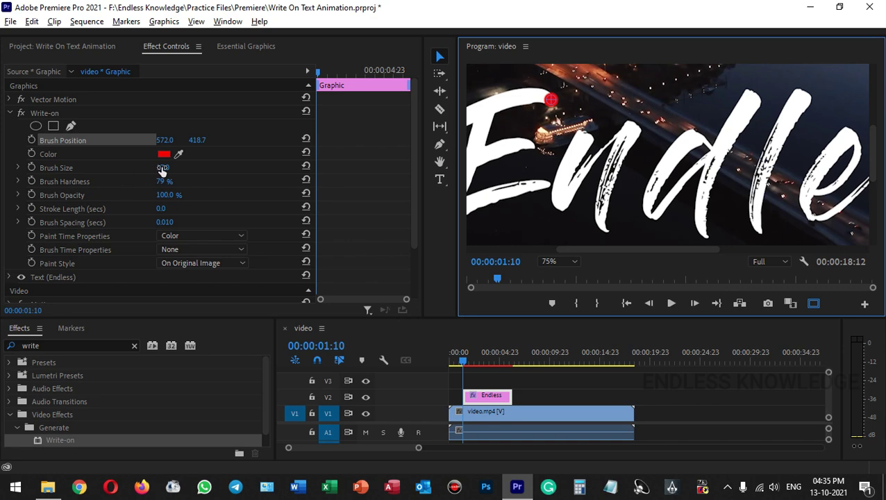
left_click_drag(162, 169, 167, 168)
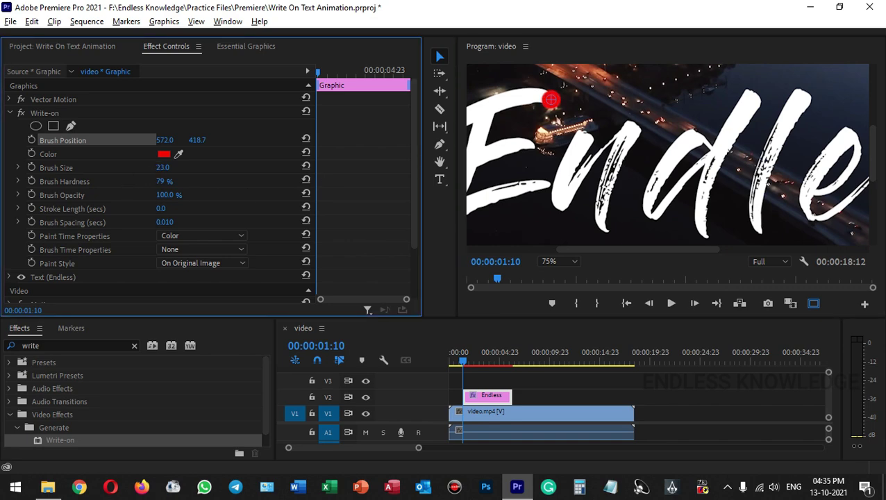
mouse_move(554, 102)
left_mouse_down()
mouse_move(541, 93)
mouse_move(548, 99)
left_mouse_up()
Step: Set the Write-on brush size to 24, stroke length to 5 seconds and brush spacing to 0.001
left_click(171, 167)
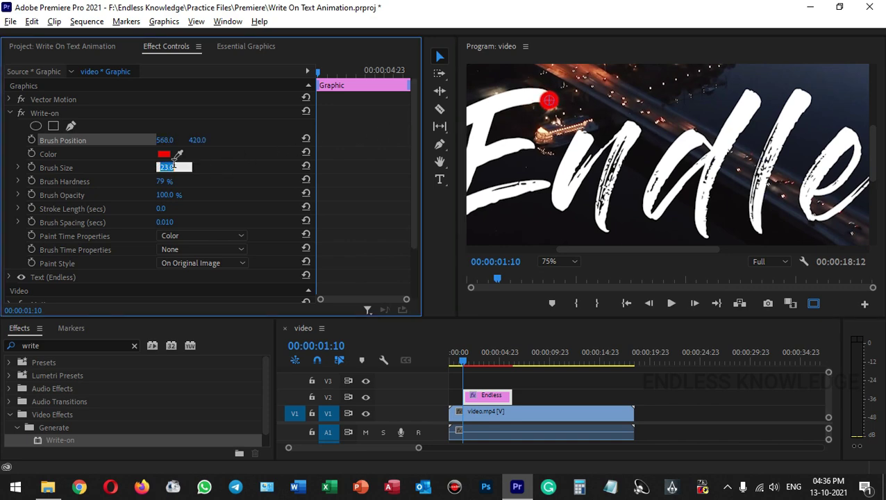
type("24")
key("Return")
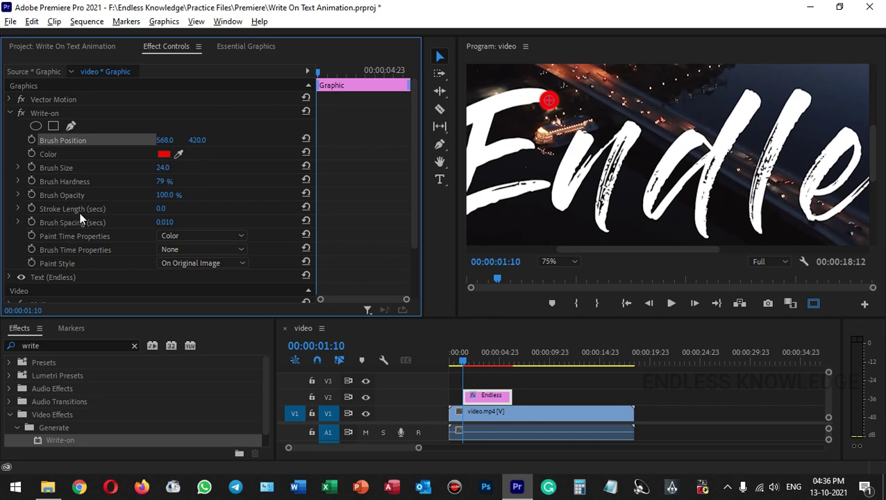
left_click(163, 208)
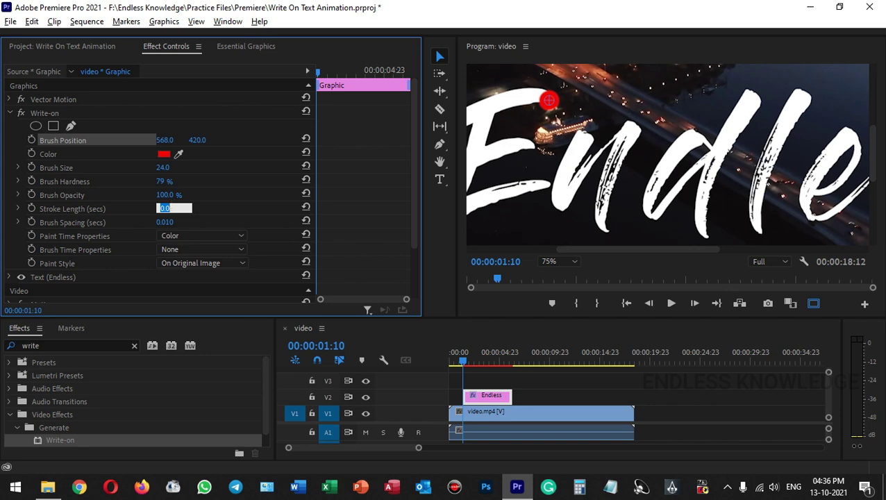
type("5")
key("Return")
Step: Enable Brush Position keyframing at 00:00:01:10, and at 00:00:01:11 move the brush along the E's upper stroke to about 493, 411
left_click_drag(614, 246, 586, 249)
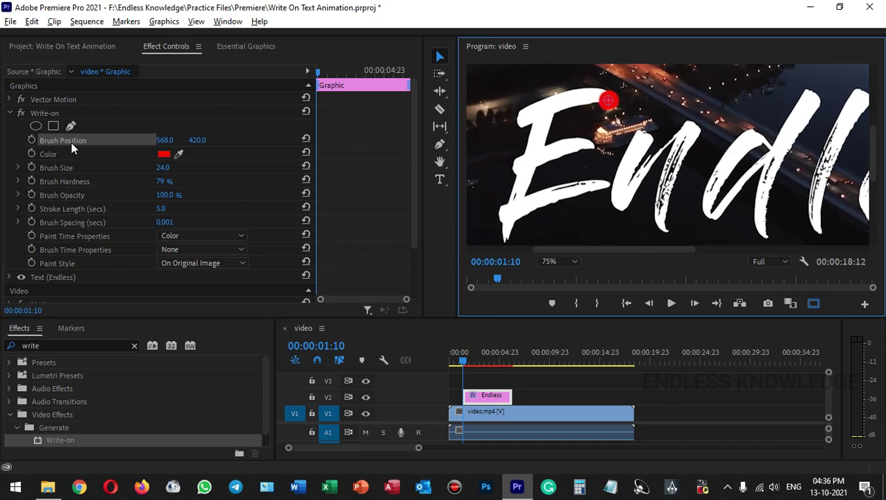
left_click(31, 140)
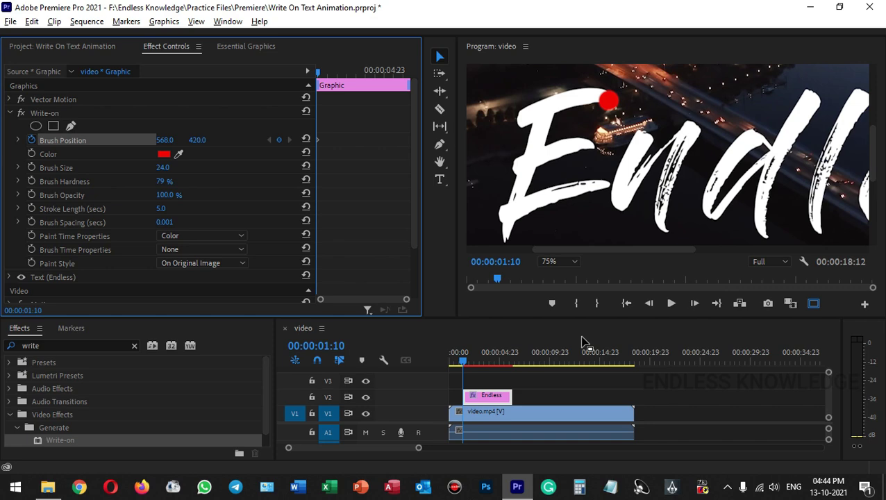
key("Right")
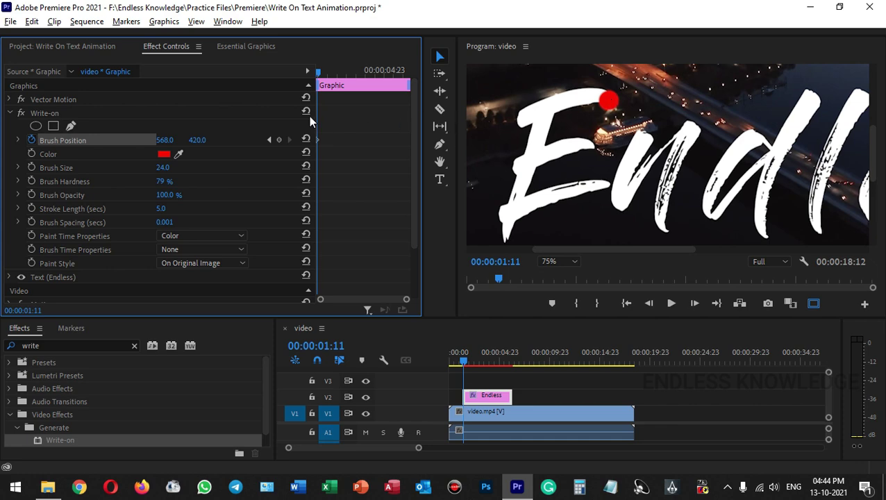
left_click(50, 114)
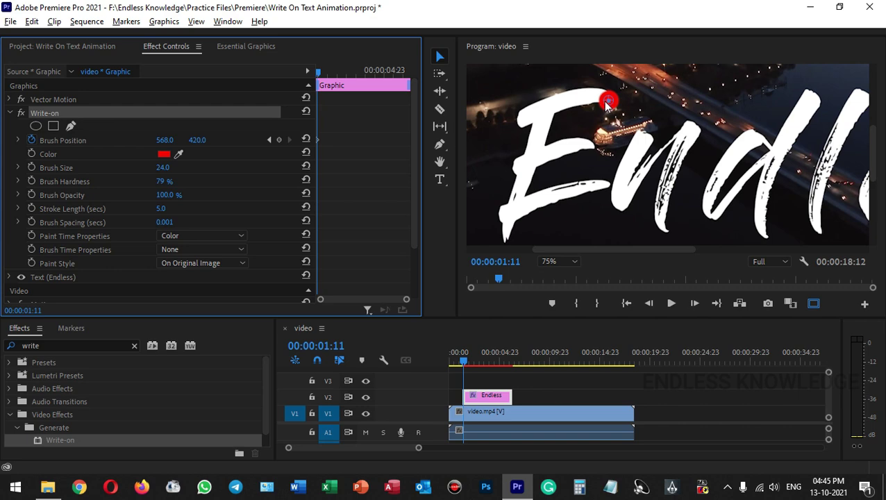
left_click_drag(606, 102, 573, 101)
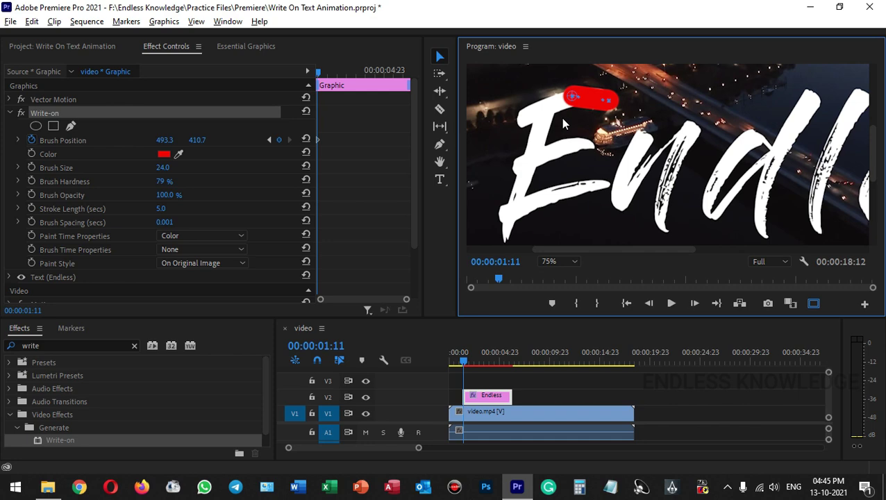
Step: Keyframe the brush to the end of the E's upper stroke, at about 429, 437 on 00:00:01:12 and 385, 461 on 00:00:01:13
key("Right")
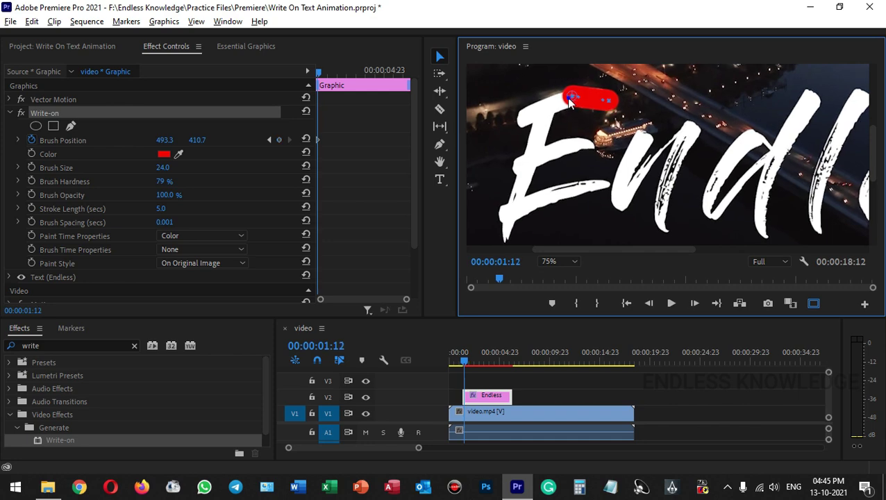
left_click_drag(565, 95, 543, 116)
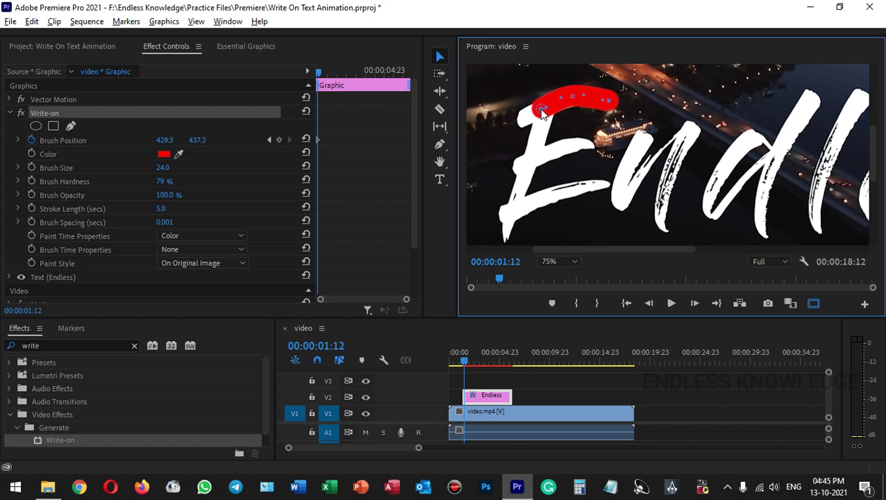
key("Right")
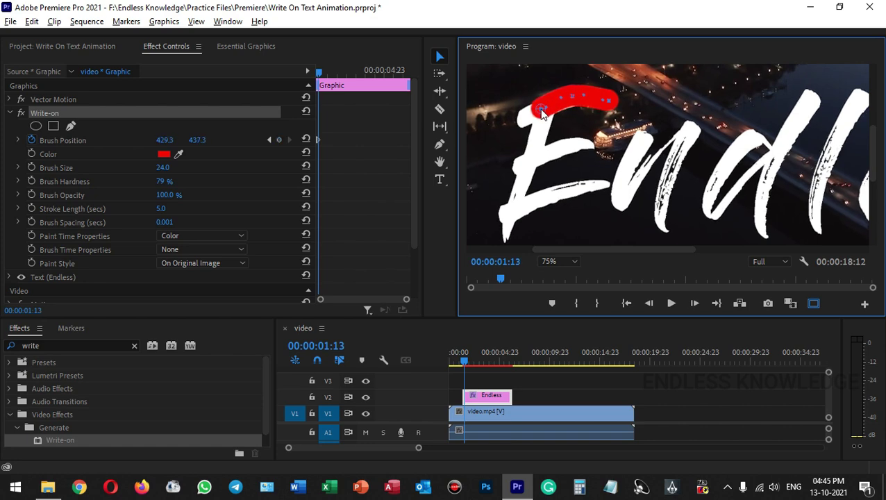
left_click_drag(542, 115, 521, 120)
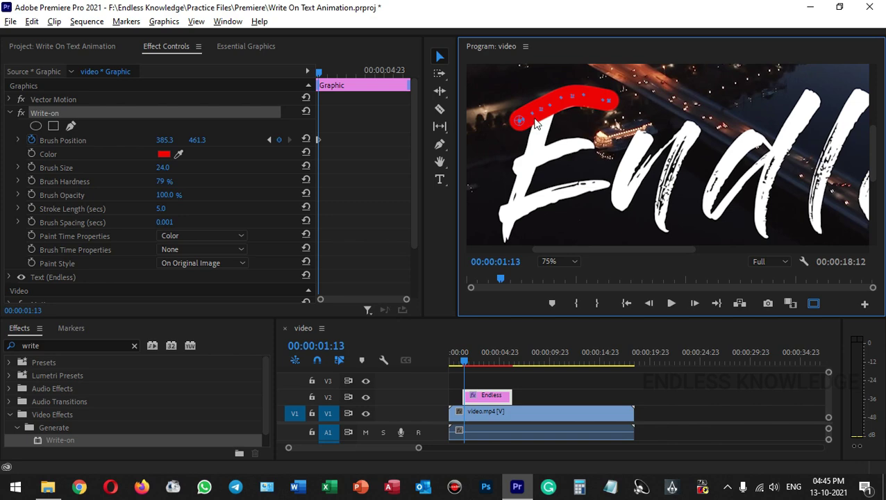
Step: Keyframe the brush frame by frame down the E's stem and along its middle bar, reaching about 529, 505 at 00:00:01:17
key("Right")
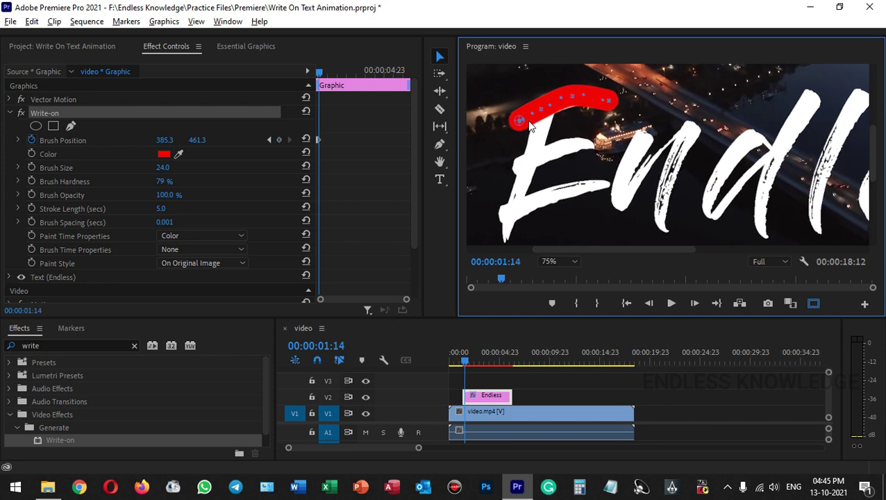
left_click_drag(521, 122, 550, 119)
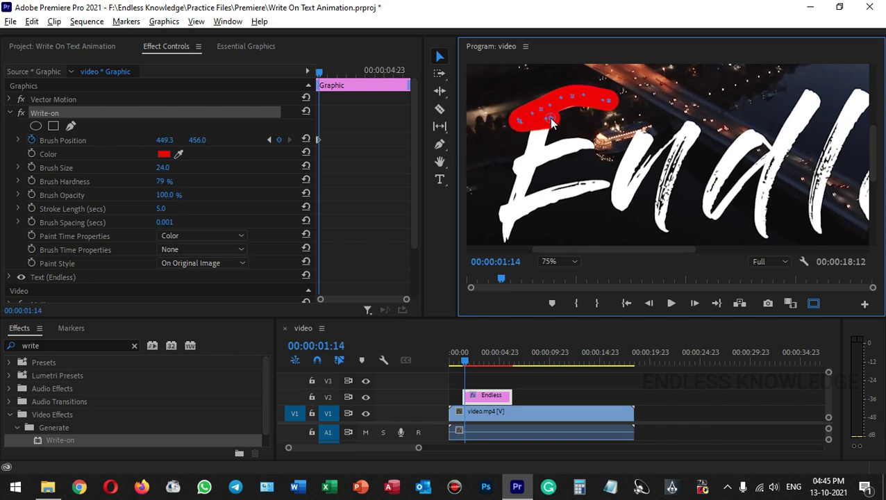
key("Right")
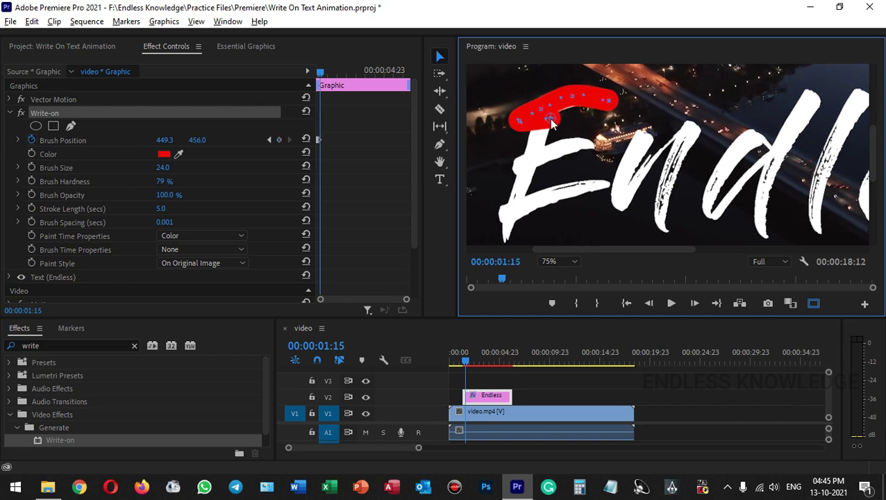
mouse_move(551, 117)
left_mouse_down()
mouse_move(518, 172)
mouse_move(558, 145)
mouse_move(589, 142)
left_mouse_up()
key("Right")
key("Right")
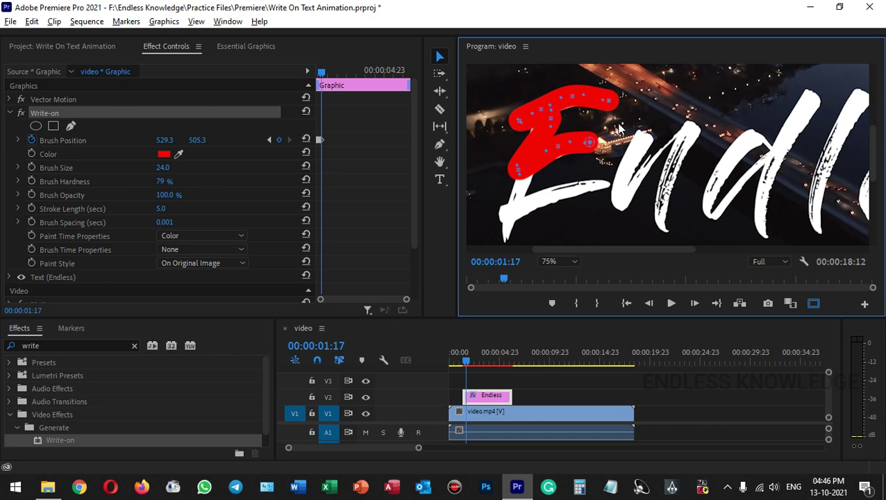
Step: Step back and forth through the frames between 00:00:01:14 and 00:00:01:17 to check the brush path over the E
key("Left")
key("Left")
key("Left")
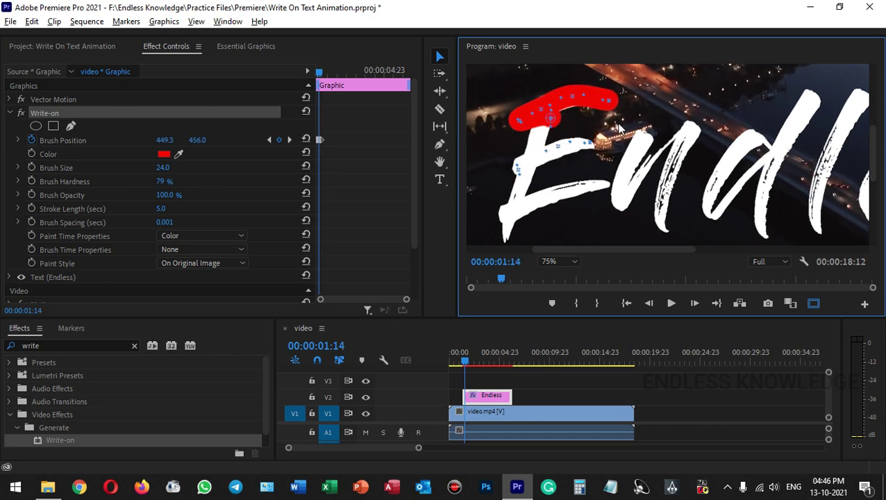
key("Right")
key("Right")
key("Right")
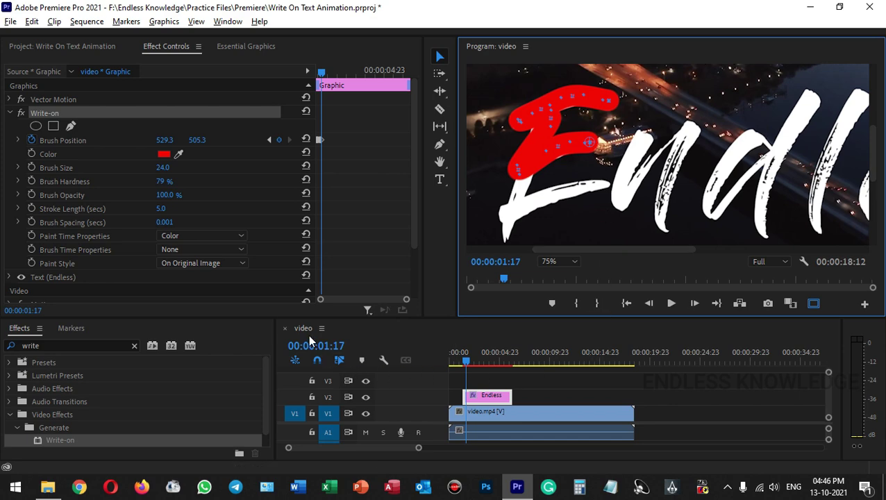
scroll(572, 385, "down", 2)
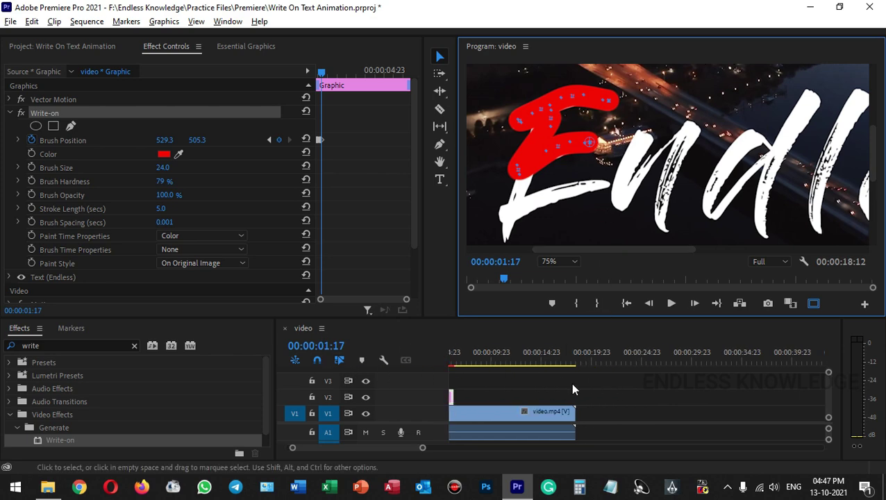
scroll(573, 389, "up", 2)
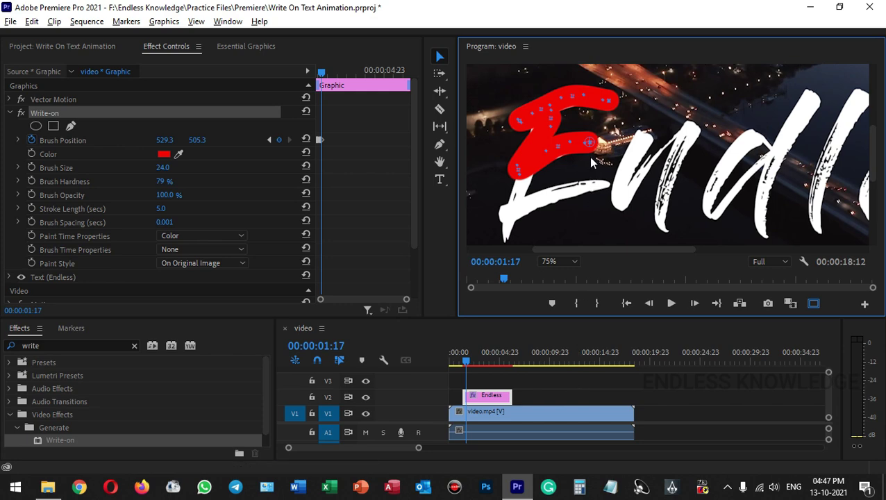
key("Left")
key("Left")
key("Left")
key("Left")
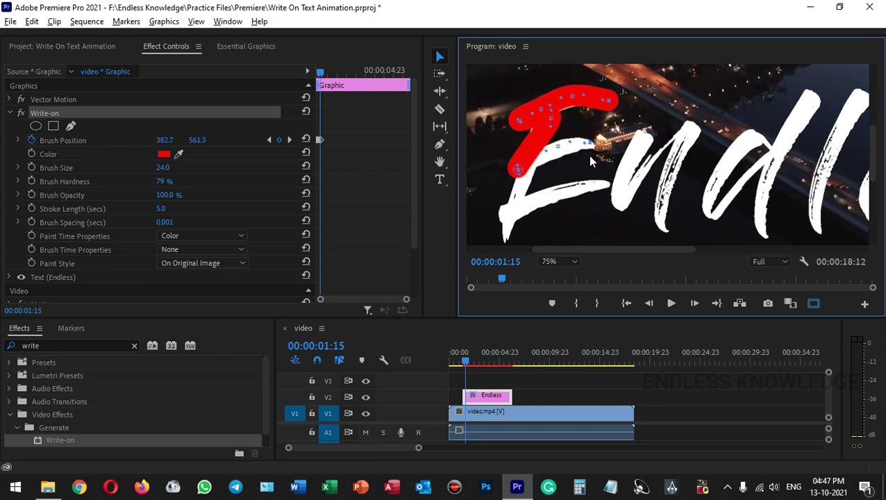
key("Right")
key("Right")
key("Right")
key("Right")
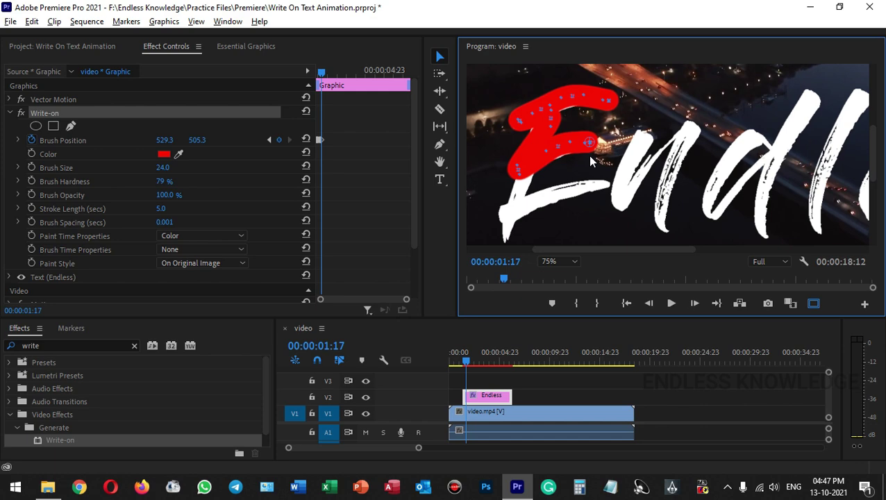
Step: Maximize the program monitor and keyframe the brush frame by frame from the E's middle bar to the first s, reaching 00:00:03:20
key("Right")
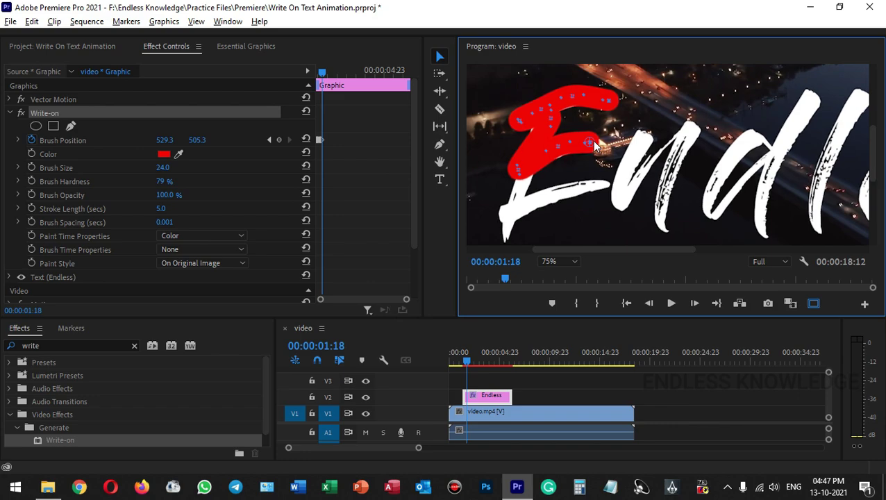
double_click(484, 46)
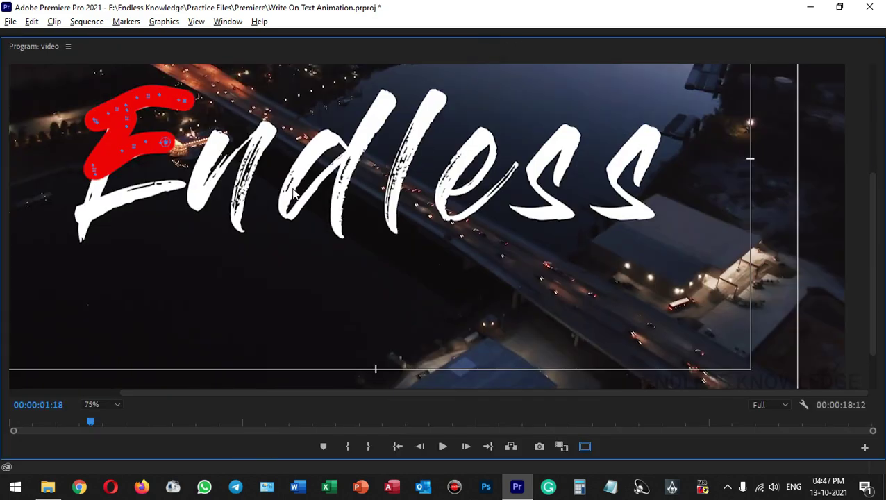
key("Right")
key("Right")
key("Right")
key("Right")
key("Right")
mouse_move(166, 143)
left_mouse_down()
mouse_move(75, 227)
mouse_move(201, 128)
mouse_move(239, 203)
mouse_move(320, 130)
mouse_move(412, 146)
mouse_move(484, 177)
mouse_move(497, 201)
mouse_move(551, 158)
left_mouse_up()
key("Right")
key("Right")
key("Right")
key("Right")
key("Right")
key("Right")
key("Right")
key("Right")
key("Right")
key("Right")
key("Right")
key("Right")
key("Right")
key("Right")
key("Right")
key("Right")
key("Right")
key("Right")
key("Right")
key("Right")
key("Right")
key("Right")
key("Right")
key("Right")
key("Right")
key("Right")
key("Right")
key("Right")
key("Right")
key("Right")
key("Right")
key("Right")
key("Right")
key("Right")
key("Right")
key("Right")
key("Right")
key("Right")
key("Right")
key("Right")
key("Right")
key("Right")
key("Right")
key("Right")
key("Right")
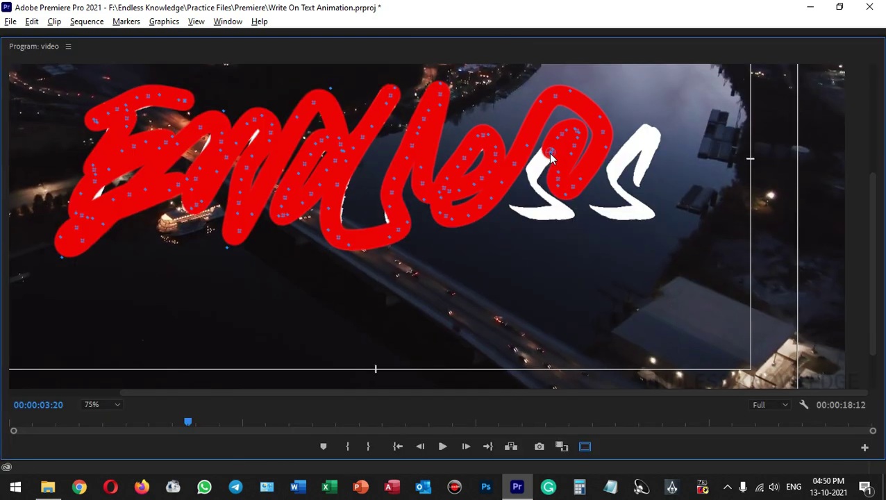
Step: Continue keyframing the brush frame by frame over both s letters until they are fully covered, ending at 00:00:04:12
key("Right")
key("Right")
key("Right")
key("Right")
key("Right")
key("Right")
key("Right")
mouse_move(550, 159)
left_mouse_down()
mouse_move(505, 227)
mouse_move(677, 261)
left_mouse_up()
key("Right")
key("Right")
key("Right")
key("Right")
key("Right")
key("Right")
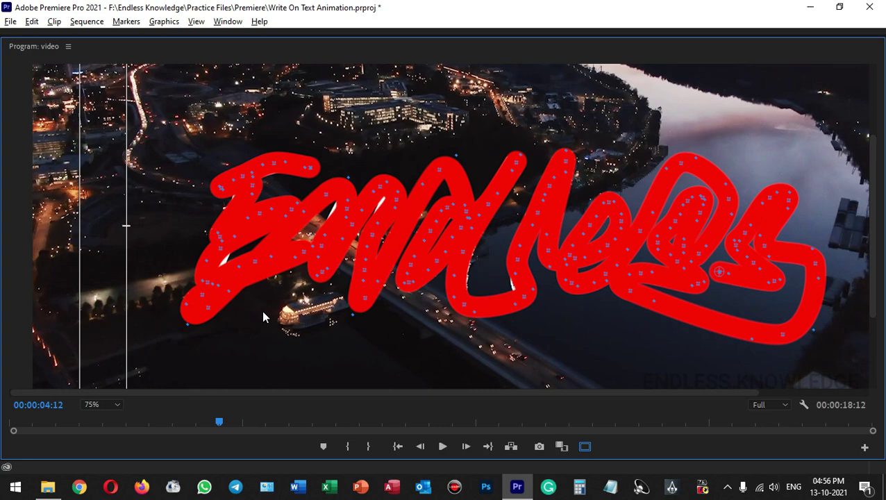
Step: Set the preview zoom to 100% and nudge the brush path points along the E to cover its strokes better
left_click(100, 404)
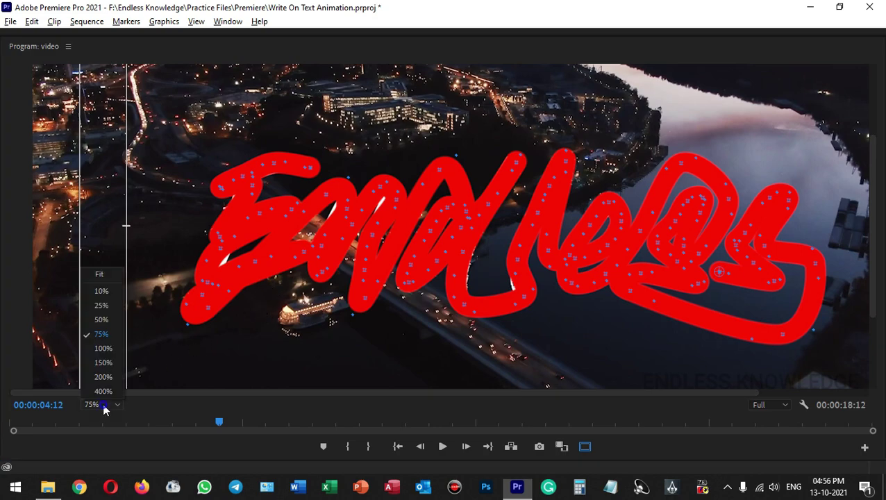
left_click(106, 349)
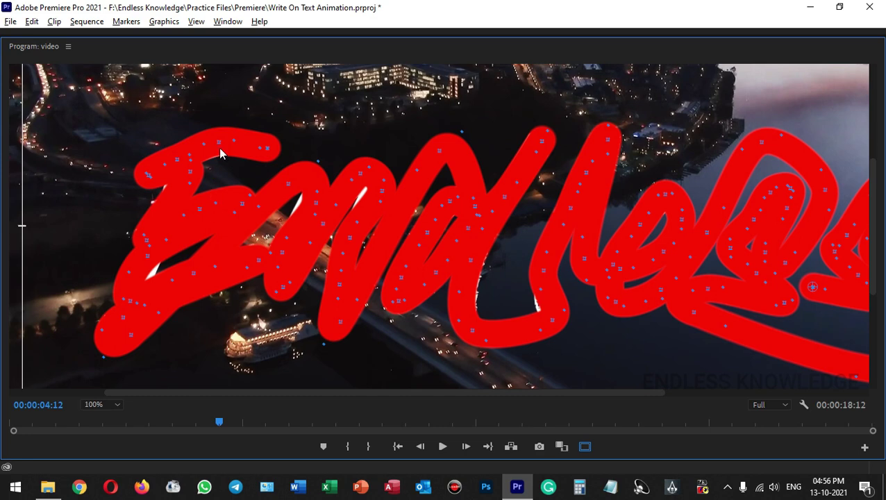
mouse_move(220, 144)
left_mouse_down()
mouse_move(220, 135)
mouse_move(220, 148)
left_mouse_up()
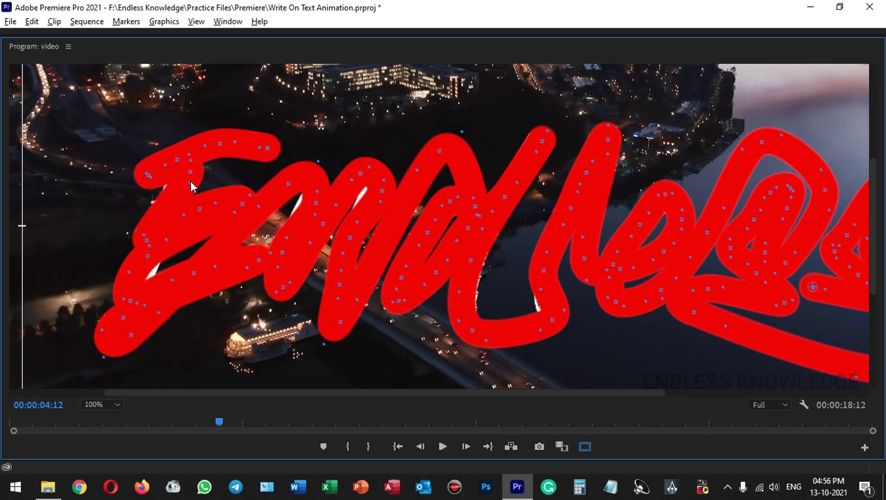
left_click_drag(190, 184, 184, 184)
left_click_drag(149, 260, 152, 266)
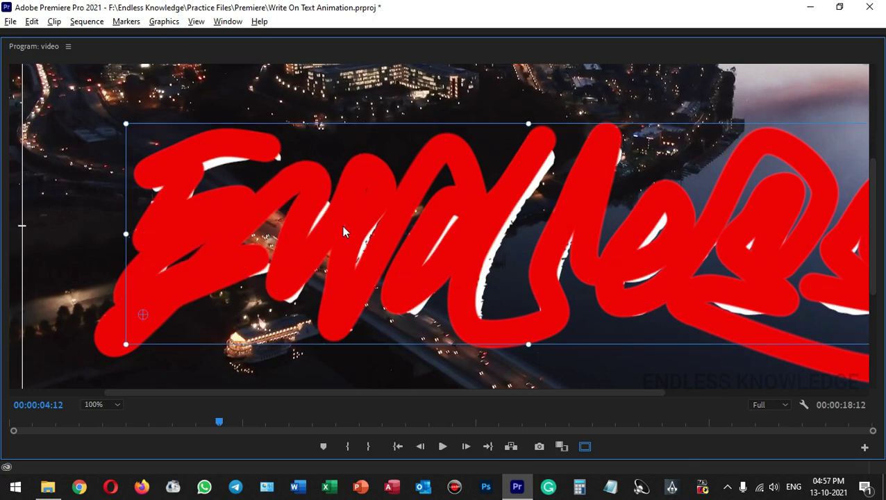
Step: Restore the full workspace and set the Write-on effect's paint style to Reveal Original Image
key("grave")
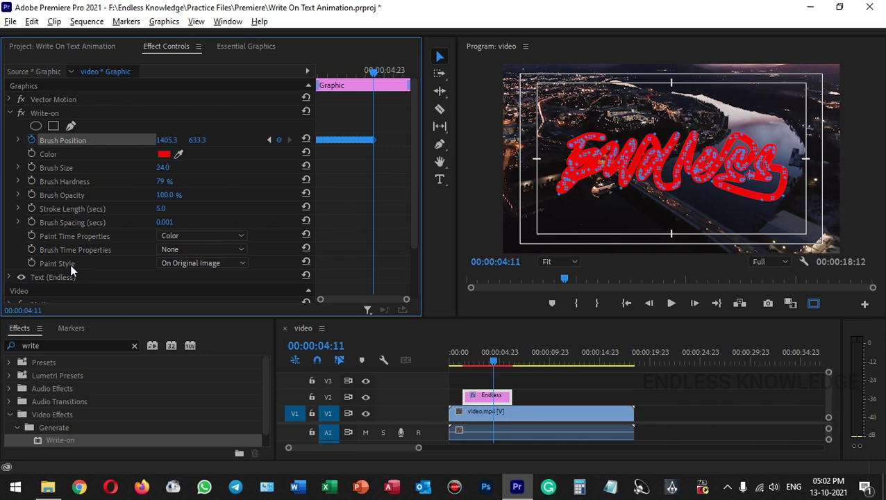
left_click(229, 264)
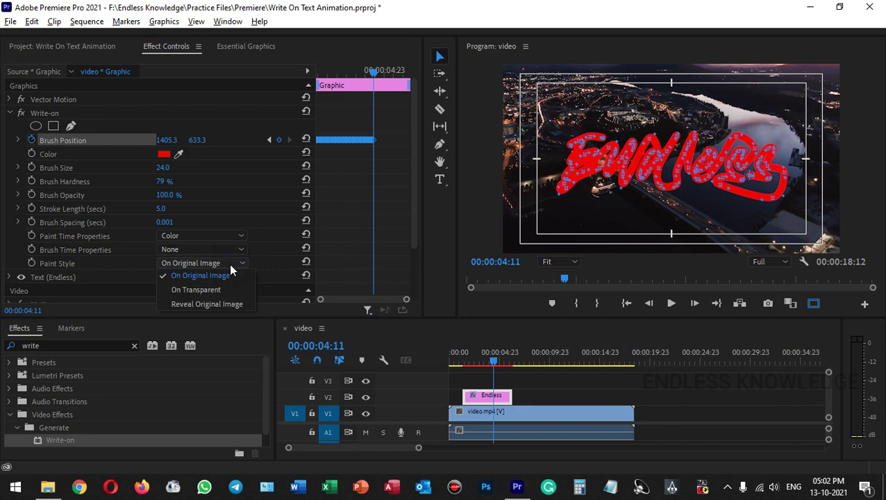
left_click(236, 304)
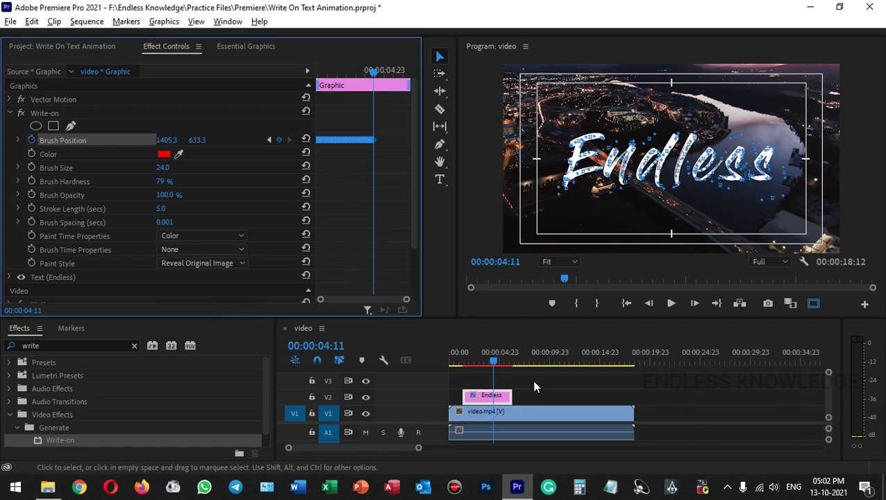
Step: Play the sequence in the maximized program monitor from 00:00:01:06, just before the title clip, to review the handwriting reveal
left_click(482, 374)
left_click(463, 362)
left_click(484, 48)
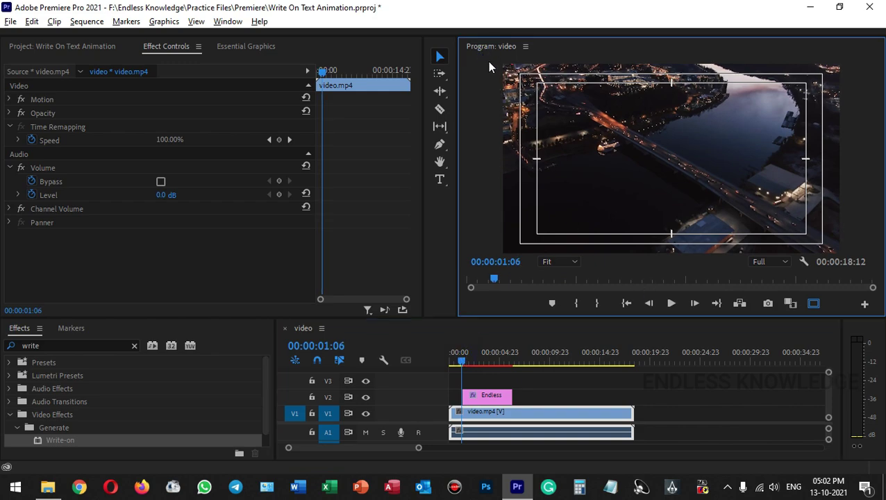
double_click(480, 50)
key("space")
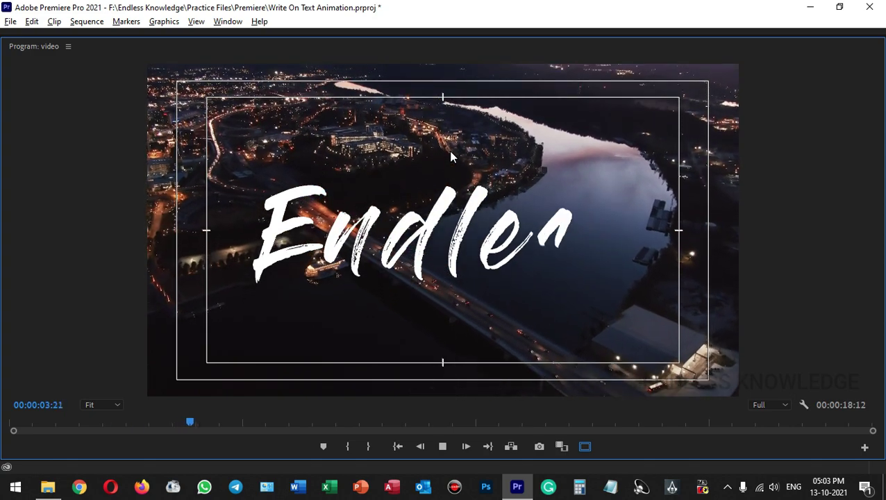
key("space")
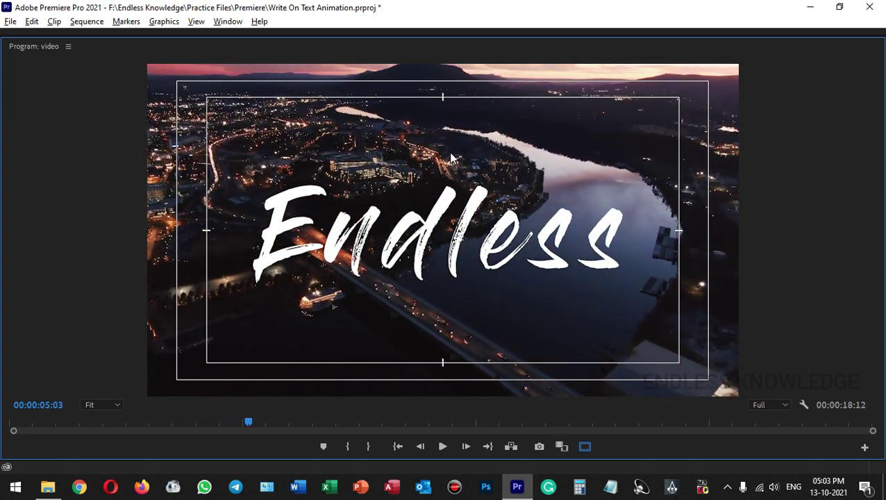